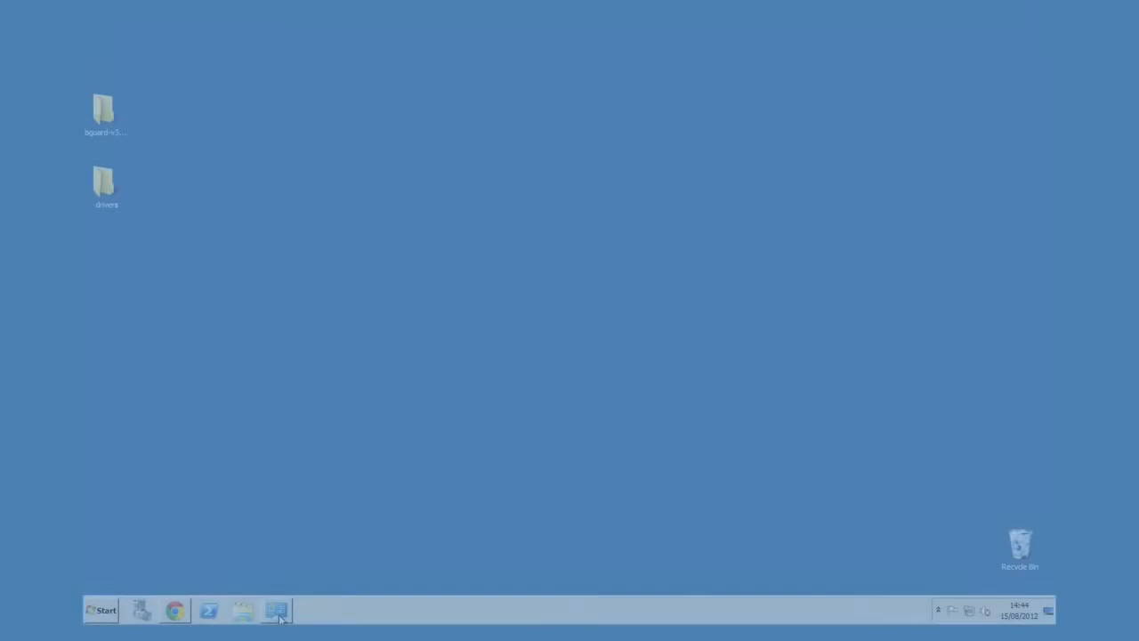
Start adding a local printer in Devices and Printers and create a new port of type Standard TCP/IP Port.
{"action": "left_click", "coordinate": [277, 613]}
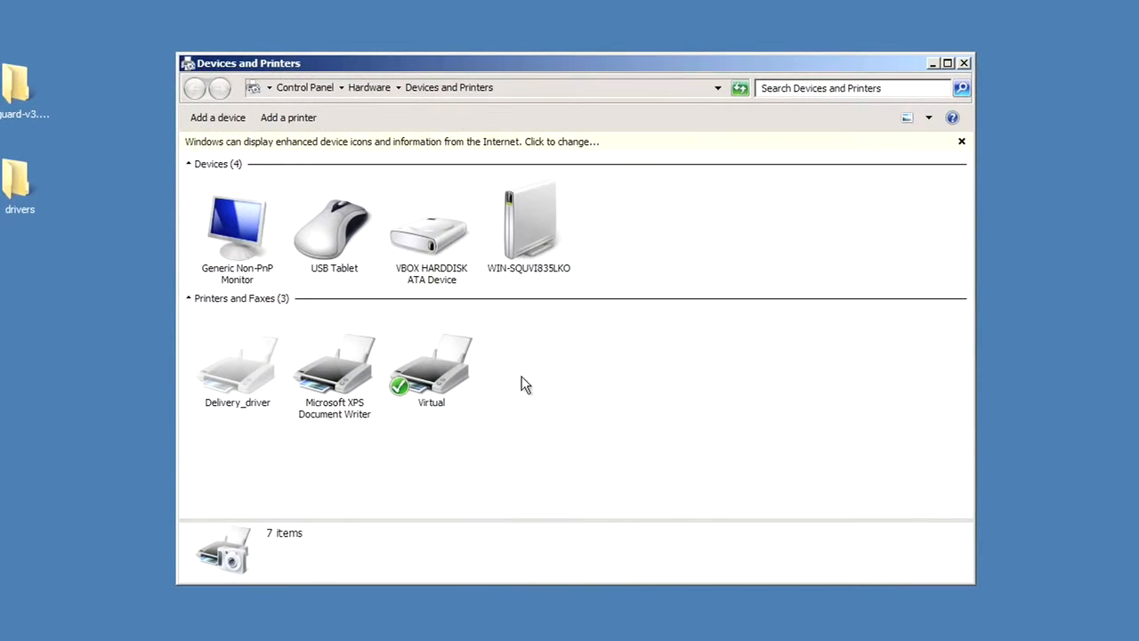
{"action": "left_click", "coordinate": [301, 121]}
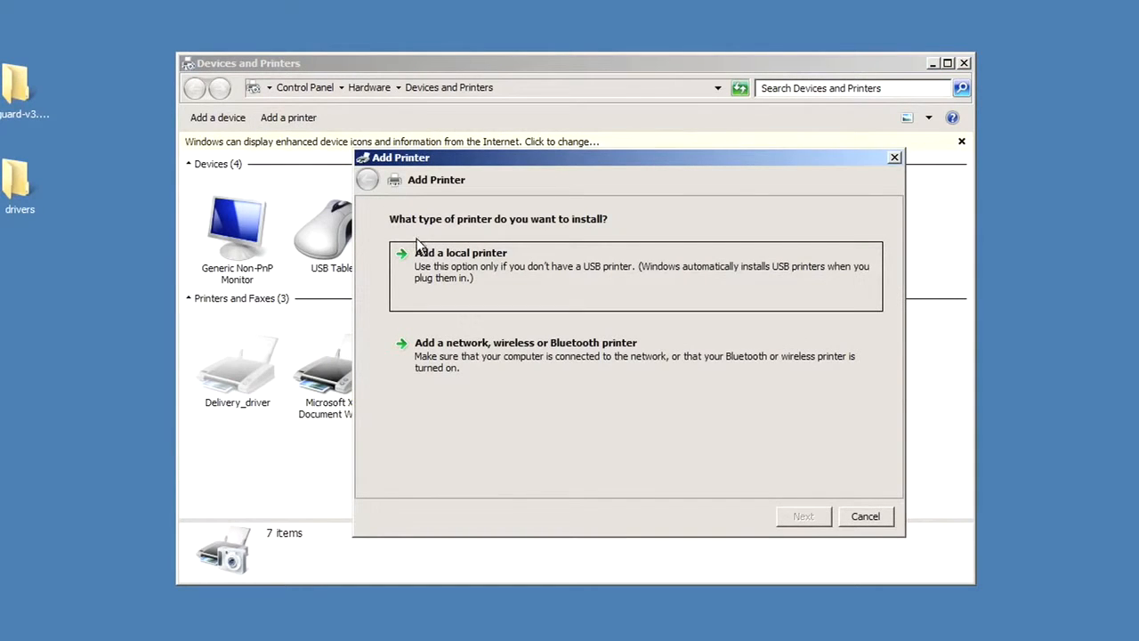
{"action": "left_click", "coordinate": [449, 274]}
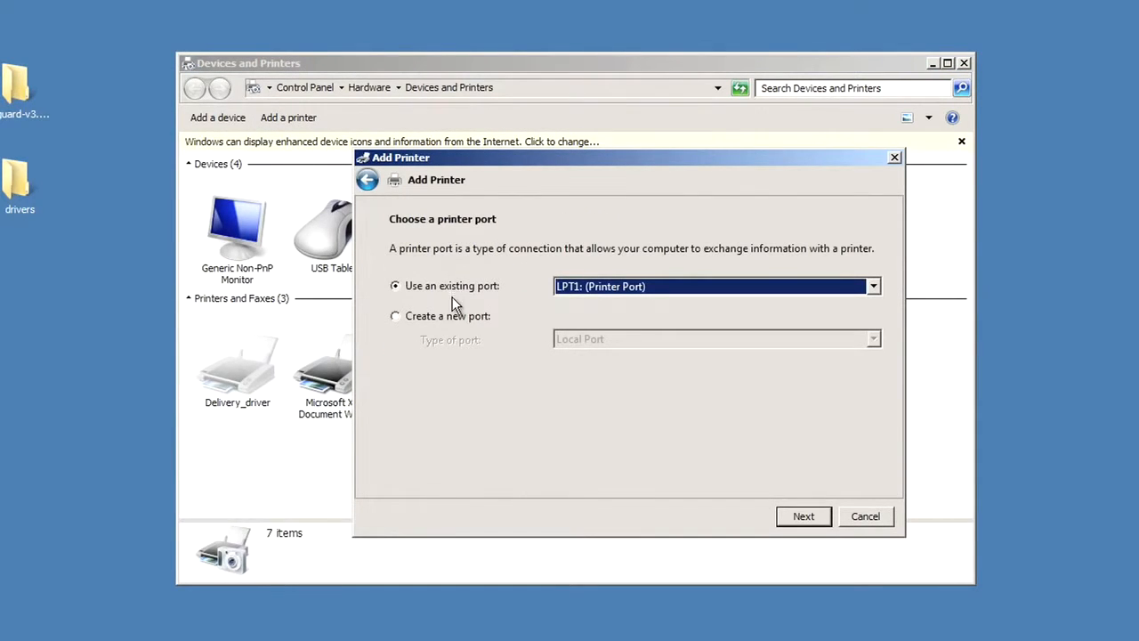
{"action": "left_click", "coordinate": [451, 318]}
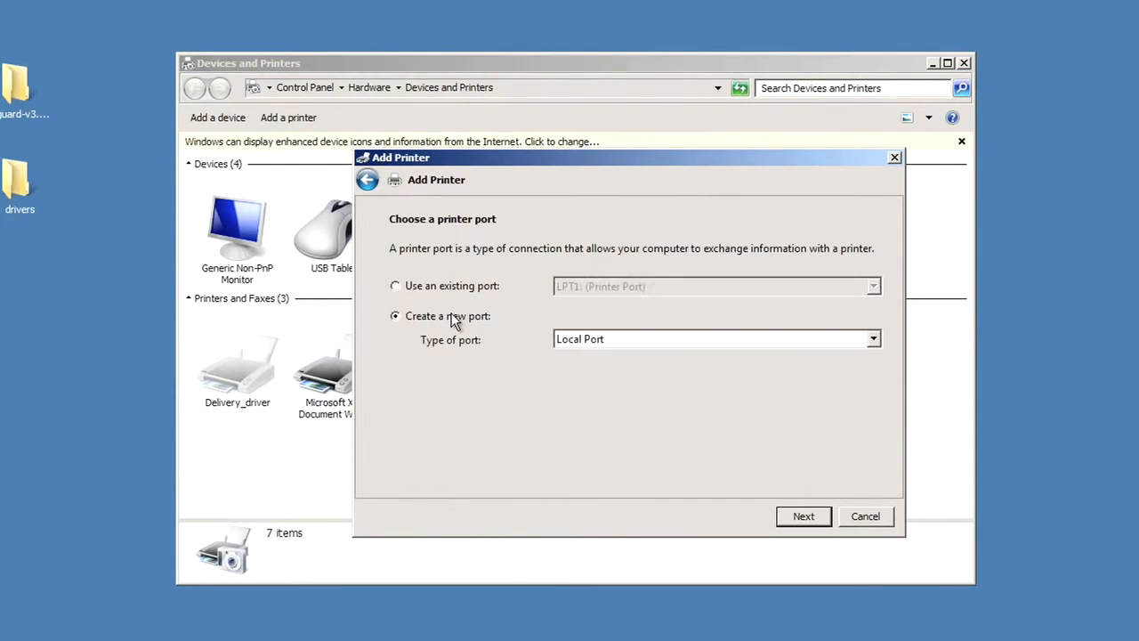
{"action": "left_click", "coordinate": [873, 339]}
{"action": "left_click", "coordinate": [704, 371]}
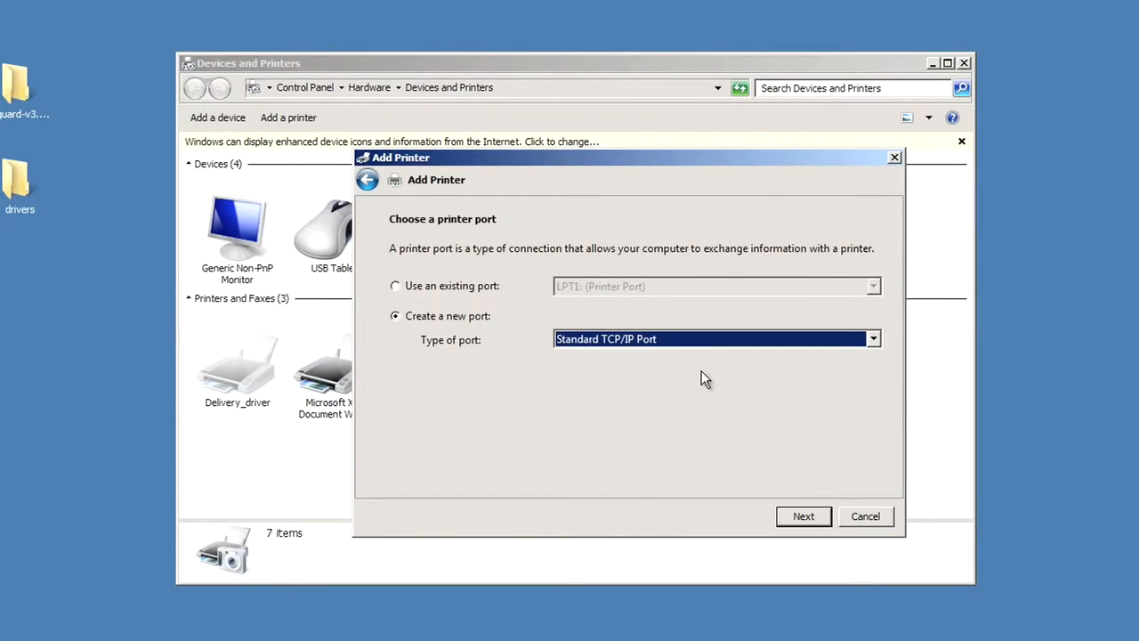
{"action": "left_click", "coordinate": [804, 518]}
Set the printer's hostname or IP address to 192.168.1.77, with the same port name, and continue to driver installation.
{"action": "type", "text": "1"}
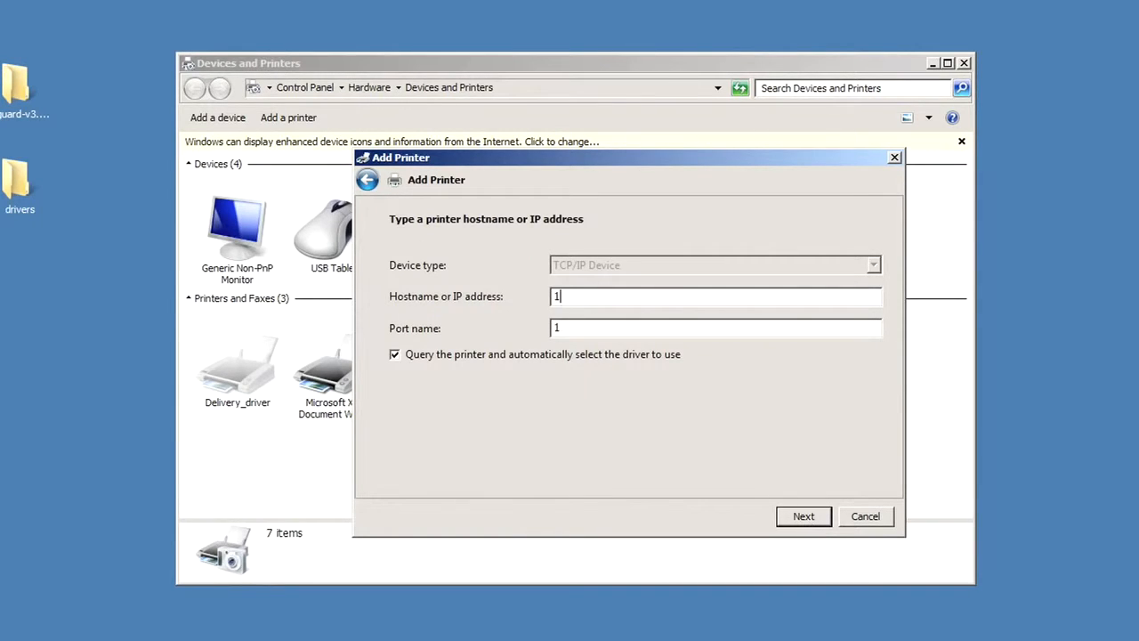
{"action": "type", "text": "92.168.1.77"}
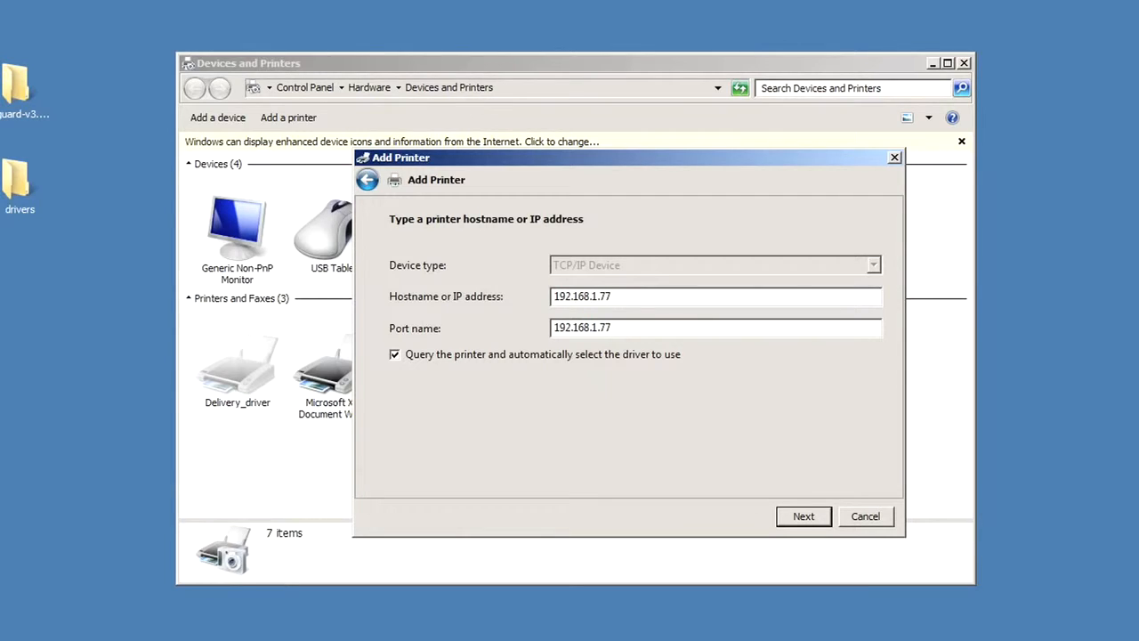
{"action": "left_click", "coordinate": [806, 520]}
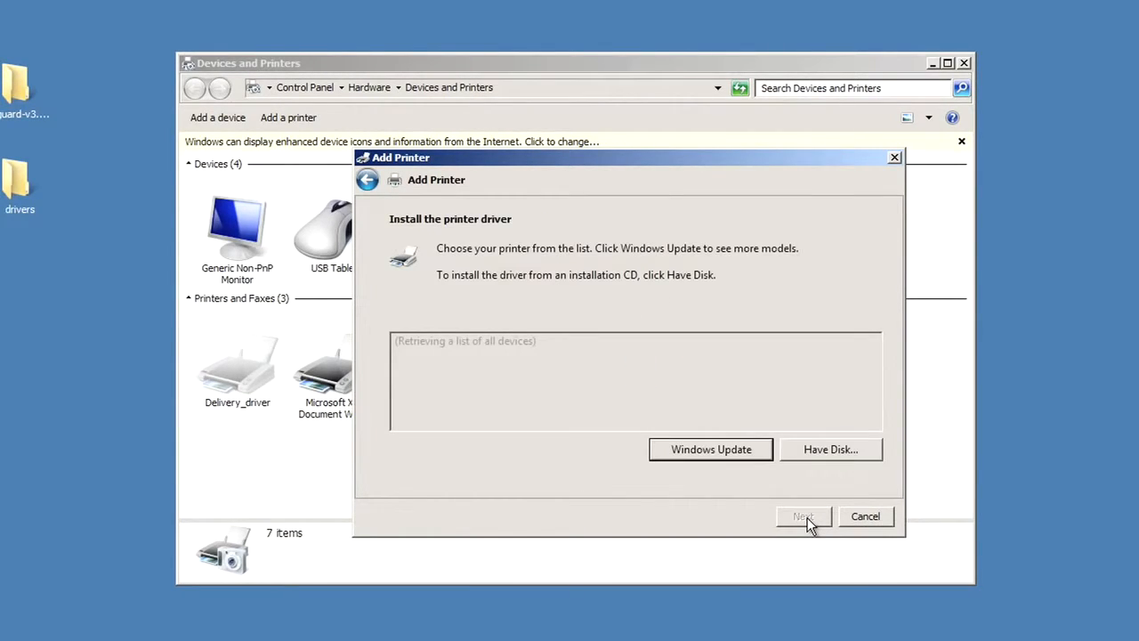
Load the Brother PCL5e Driver from disk using the BHPCL5E setup file, and keep the currently installed driver version.
{"action": "left_click", "coordinate": [830, 452]}
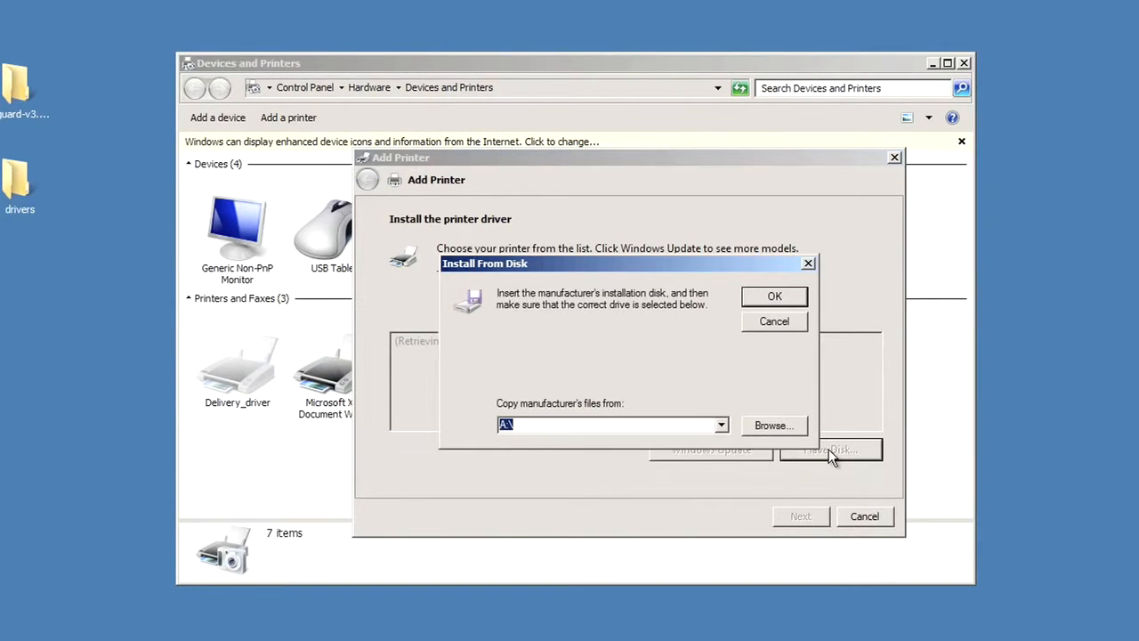
{"action": "left_click", "coordinate": [783, 428]}
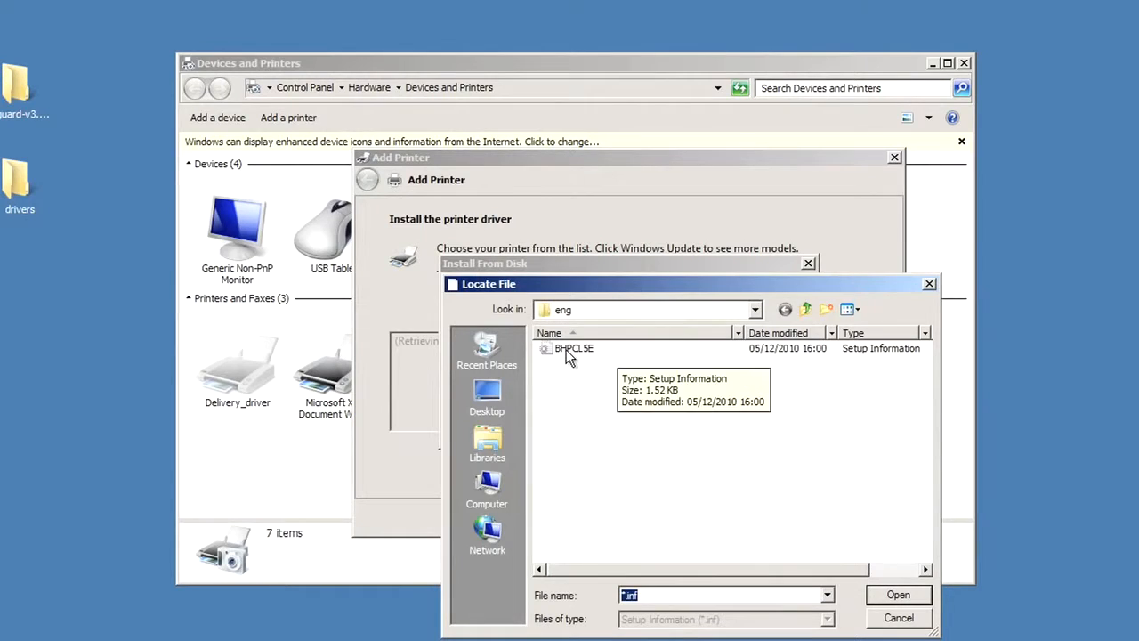
{"action": "left_click", "coordinate": [569, 351]}
{"action": "left_click", "coordinate": [896, 597]}
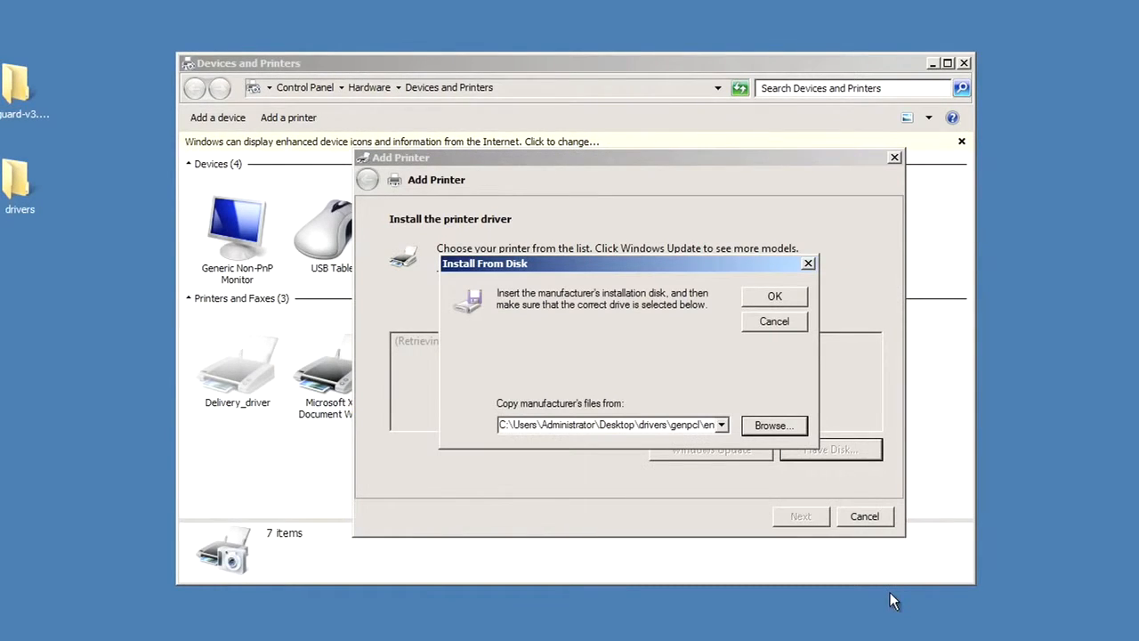
{"action": "left_click", "coordinate": [775, 297]}
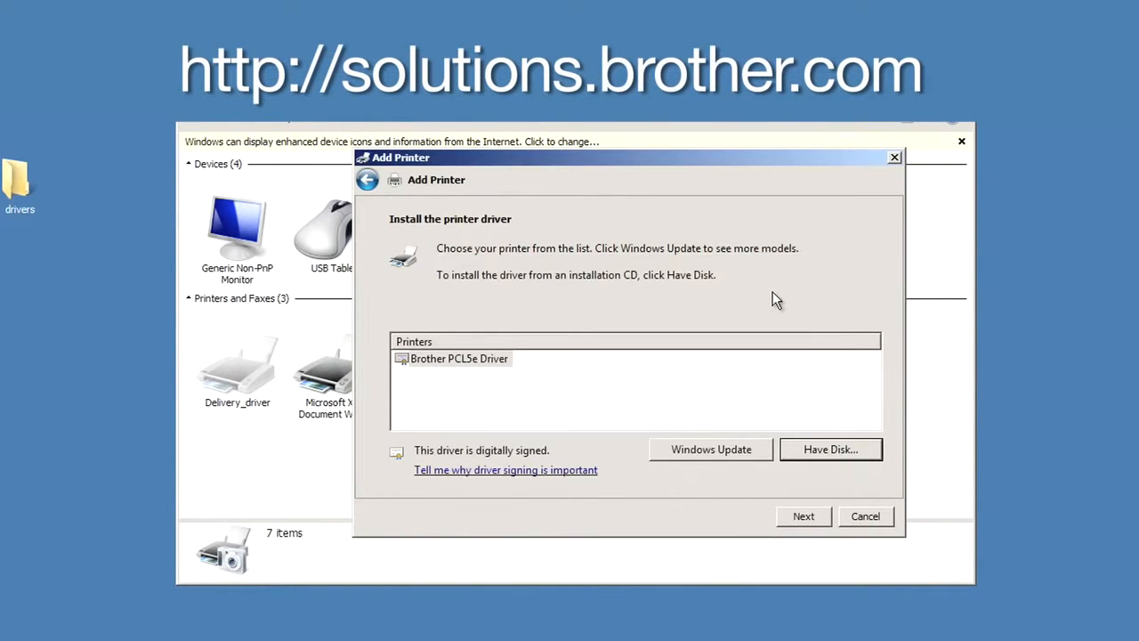
{"action": "left_click", "coordinate": [796, 520]}
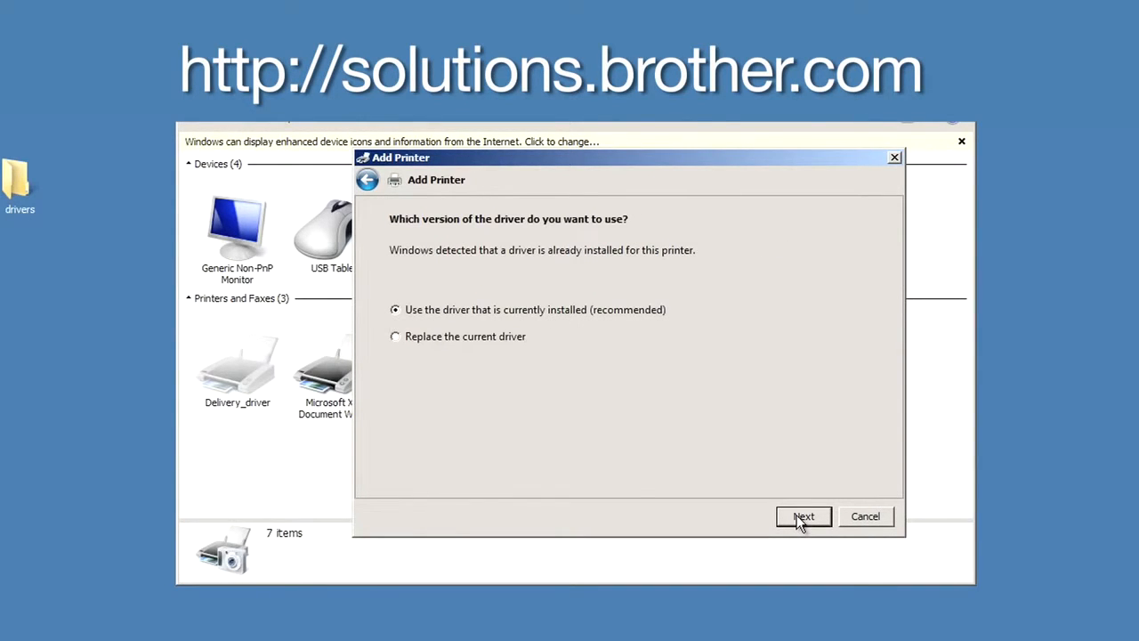
{"action": "left_click", "coordinate": [800, 520]}
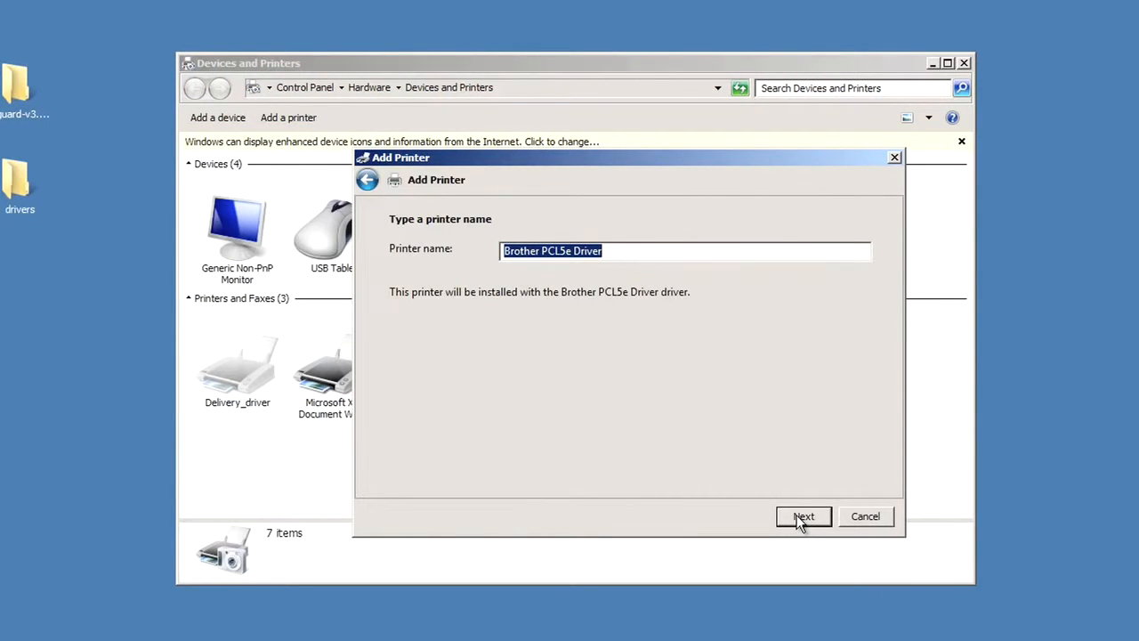
Name the new printer Delivery_driver_external and leave it unshared.
{"action": "type", "text": "Del"}
{"action": "key", "text": "BackSpace"}
{"action": "type", "text": "livery"}
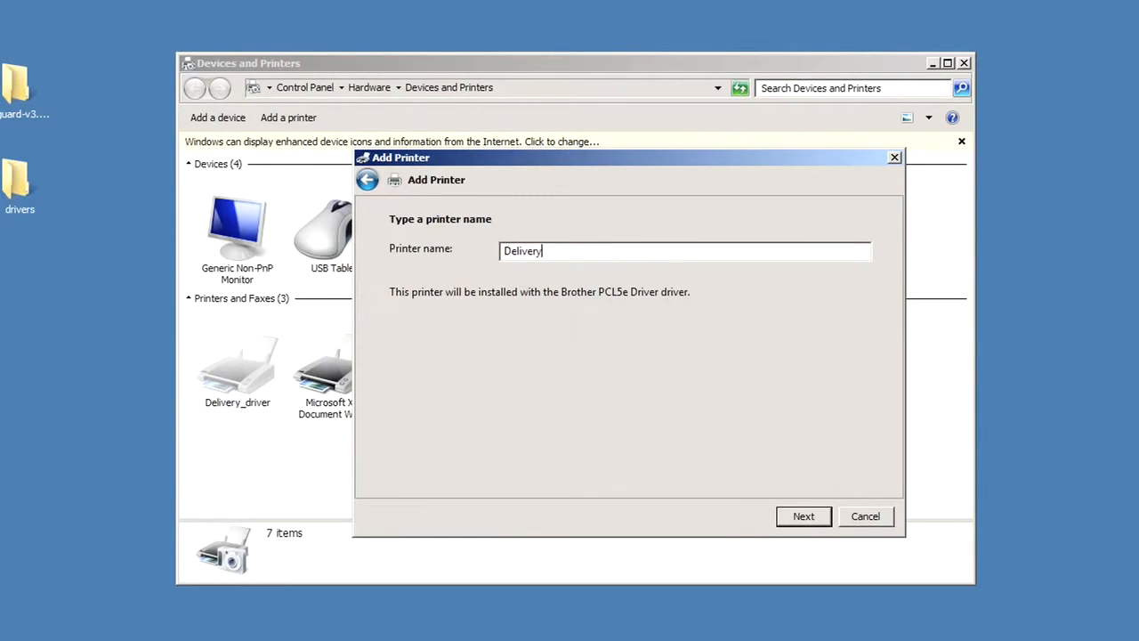
{"action": "type", "text": "_driver_external"}
{"action": "left_click", "coordinate": [803, 516]}
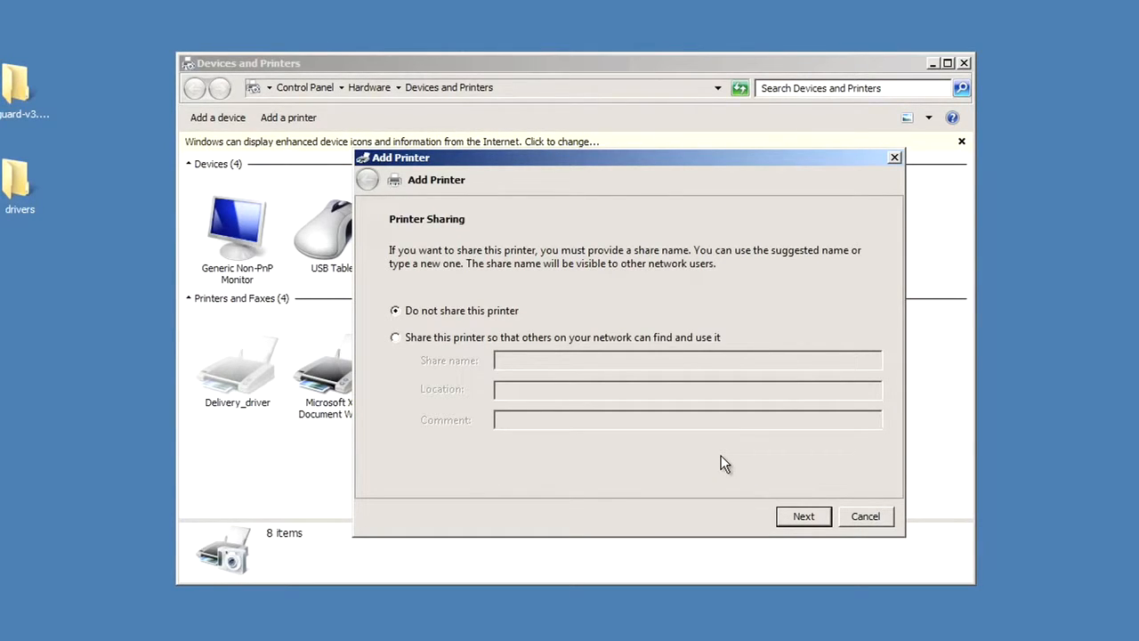
{"action": "left_click", "coordinate": [804, 516]}
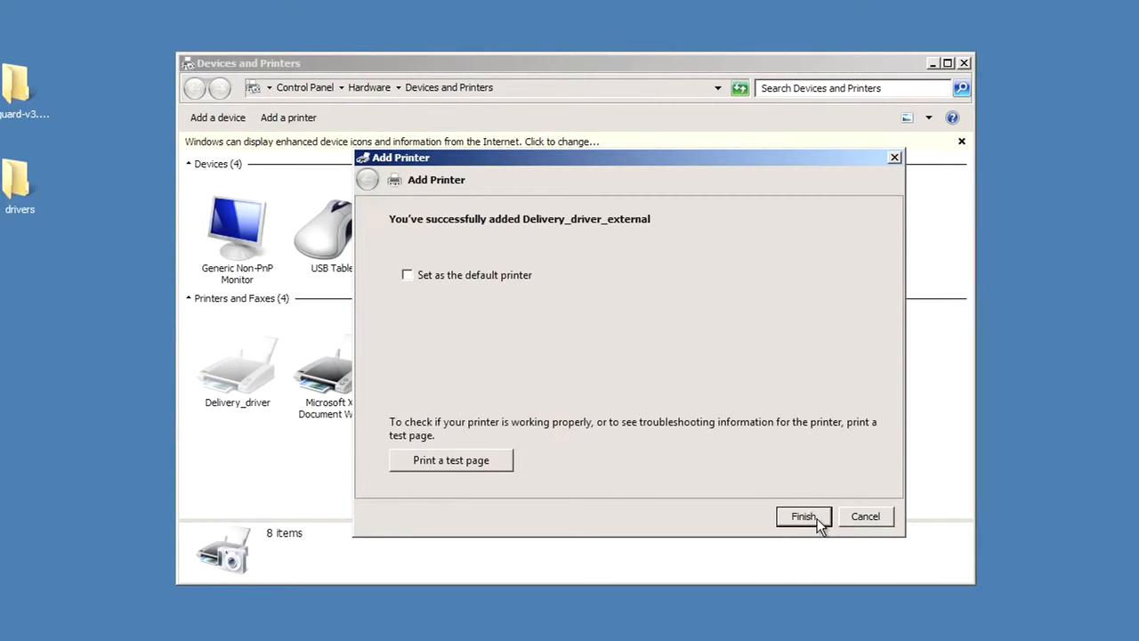
Print a test page, finish adding the printer without making it the default, and close Devices and Printers.
{"action": "left_click", "coordinate": [480, 462]}
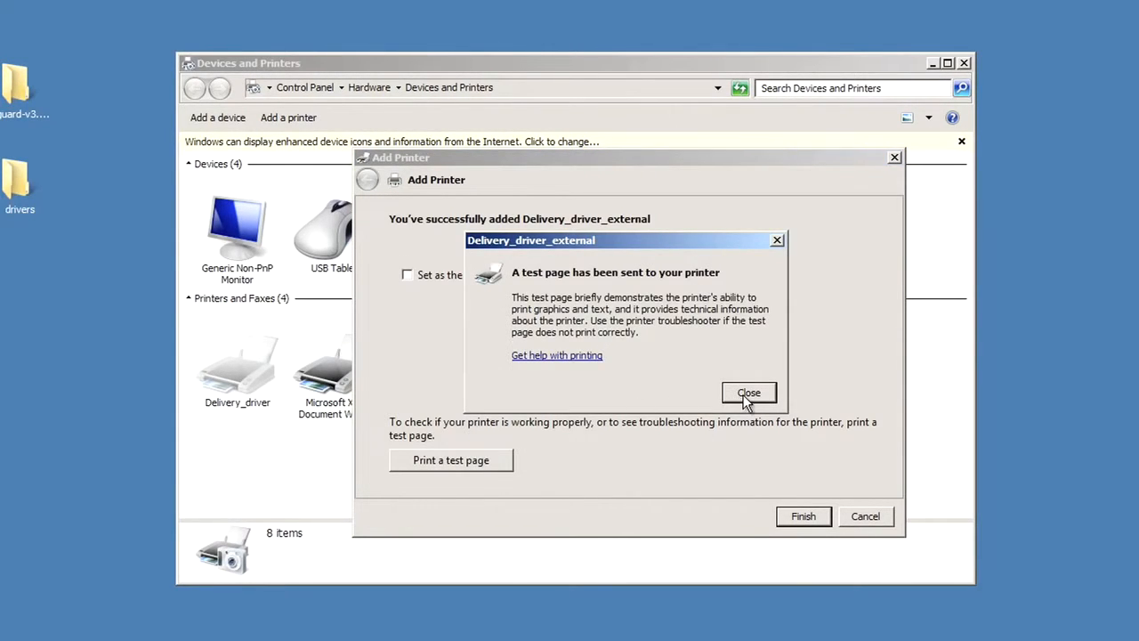
{"action": "left_click", "coordinate": [746, 394]}
{"action": "left_click", "coordinate": [791, 516]}
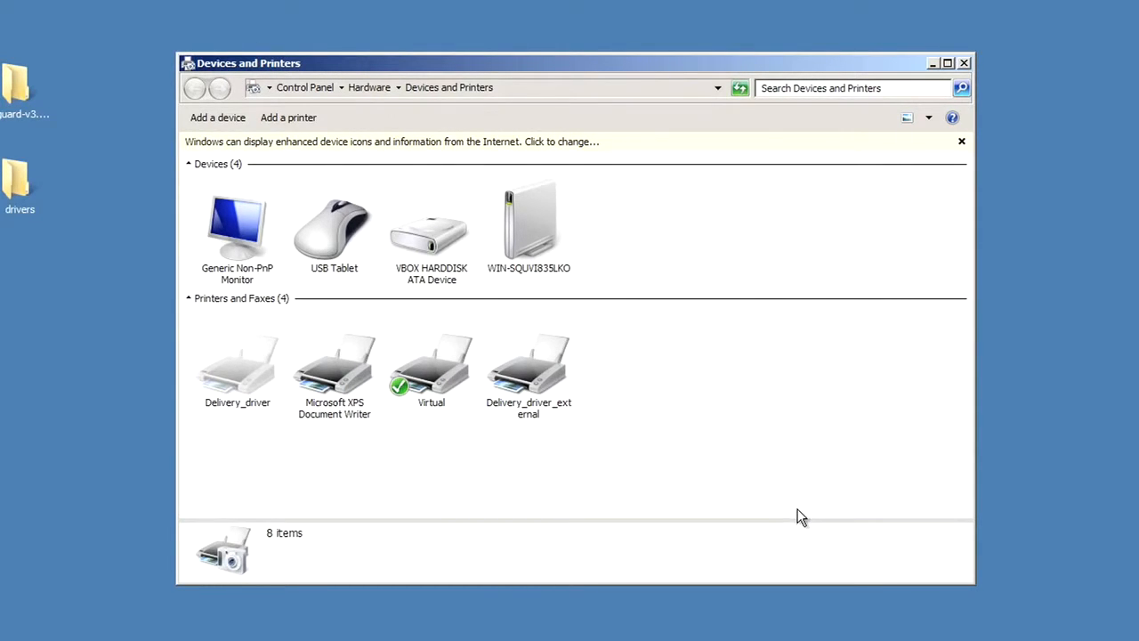
{"action": "left_click", "coordinate": [965, 63]}
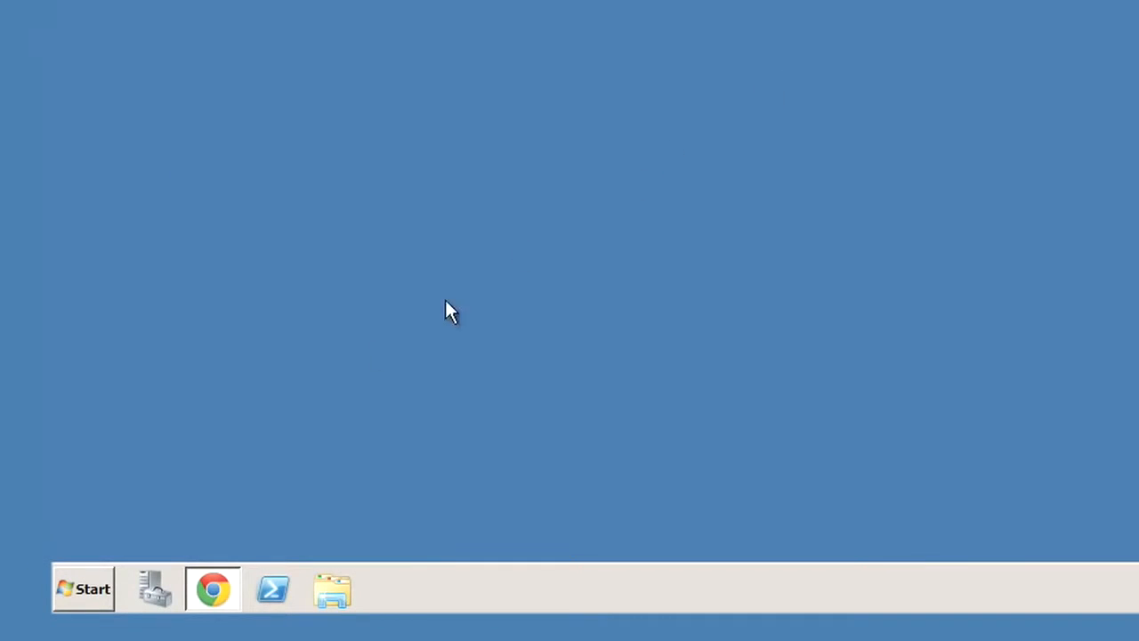
Open External Device Manager from the b-guard program group.
{"action": "left_click", "coordinate": [86, 587]}
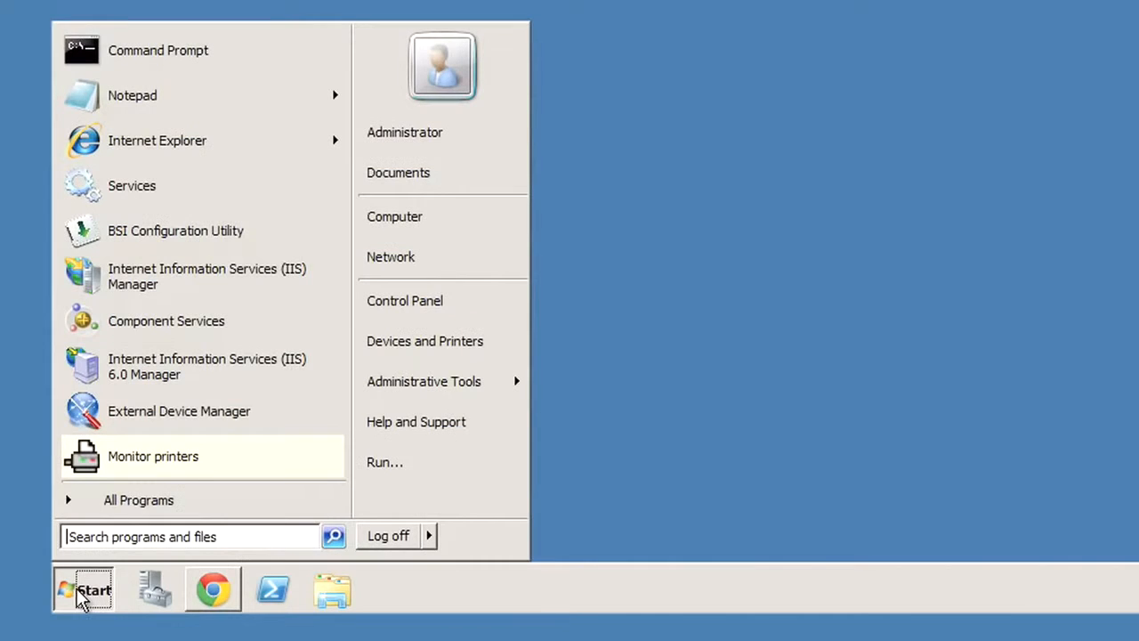
{"action": "left_click", "coordinate": [129, 512]}
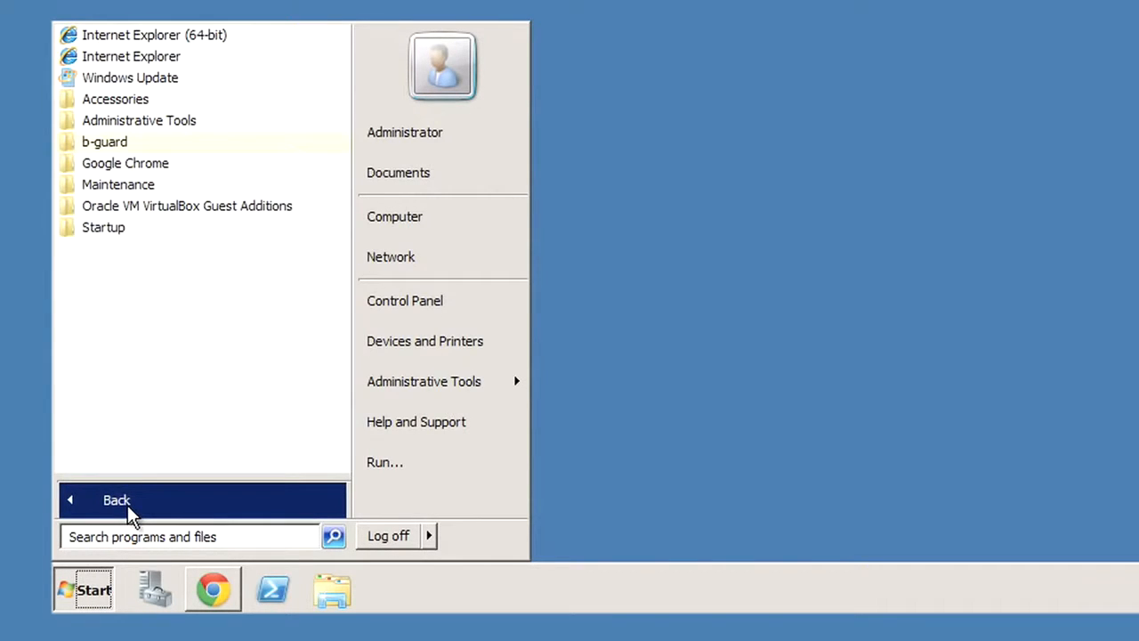
{"action": "left_click", "coordinate": [118, 146]}
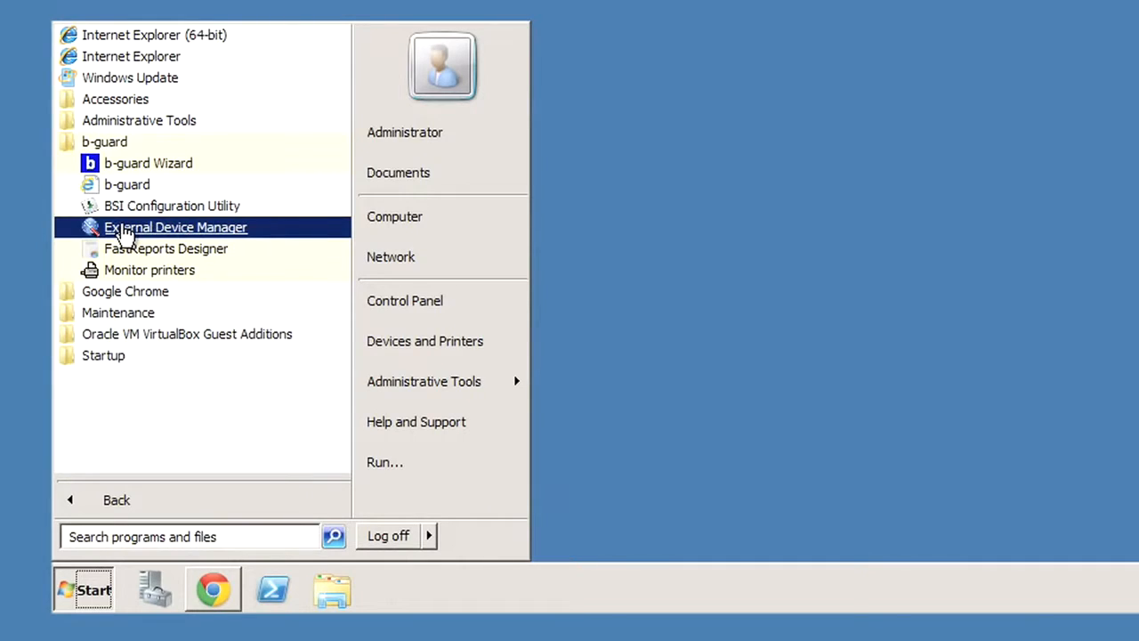
{"action": "left_click", "coordinate": [125, 230]}
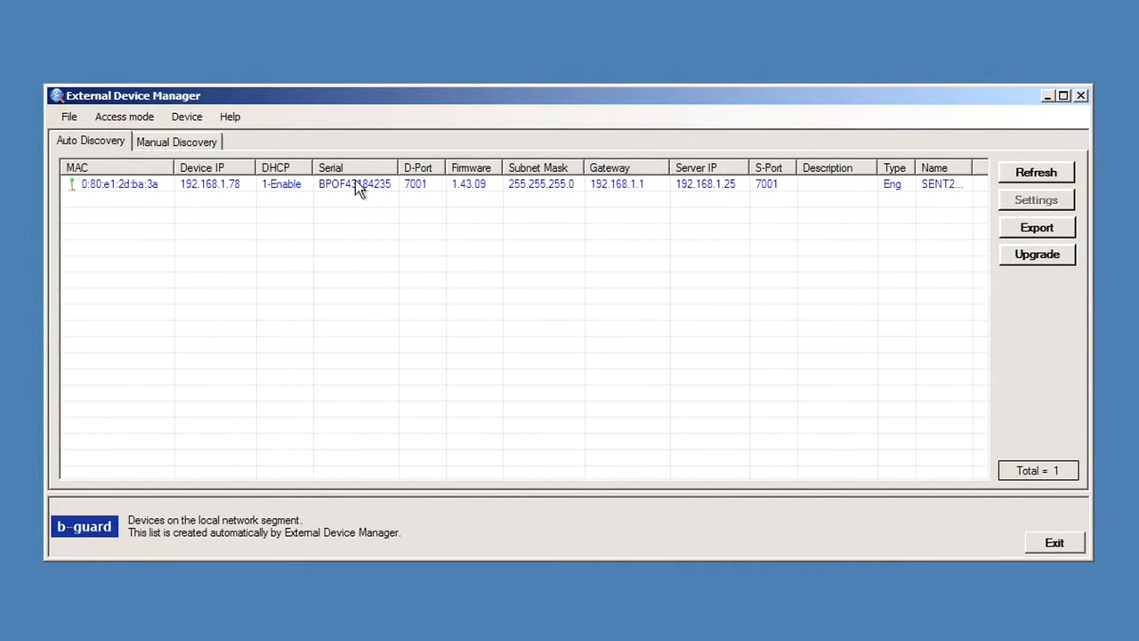
Set the ServerIP of the discovered external device to 192.168.1.38 in its network settings and apply the change.
{"action": "left_click", "coordinate": [355, 182]}
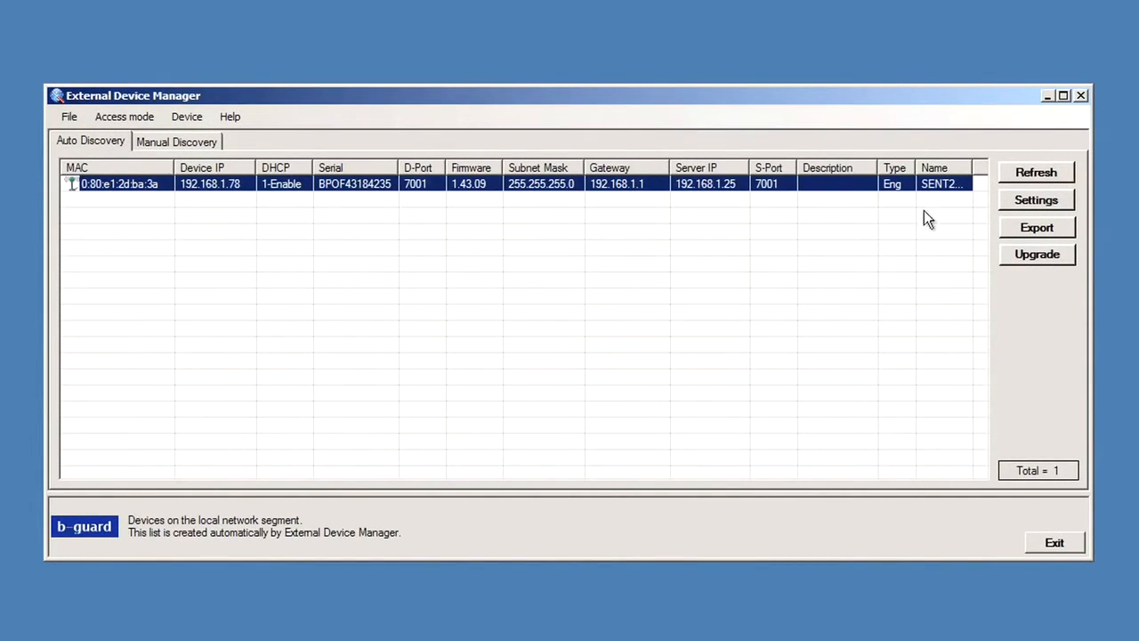
{"action": "left_click", "coordinate": [1013, 200]}
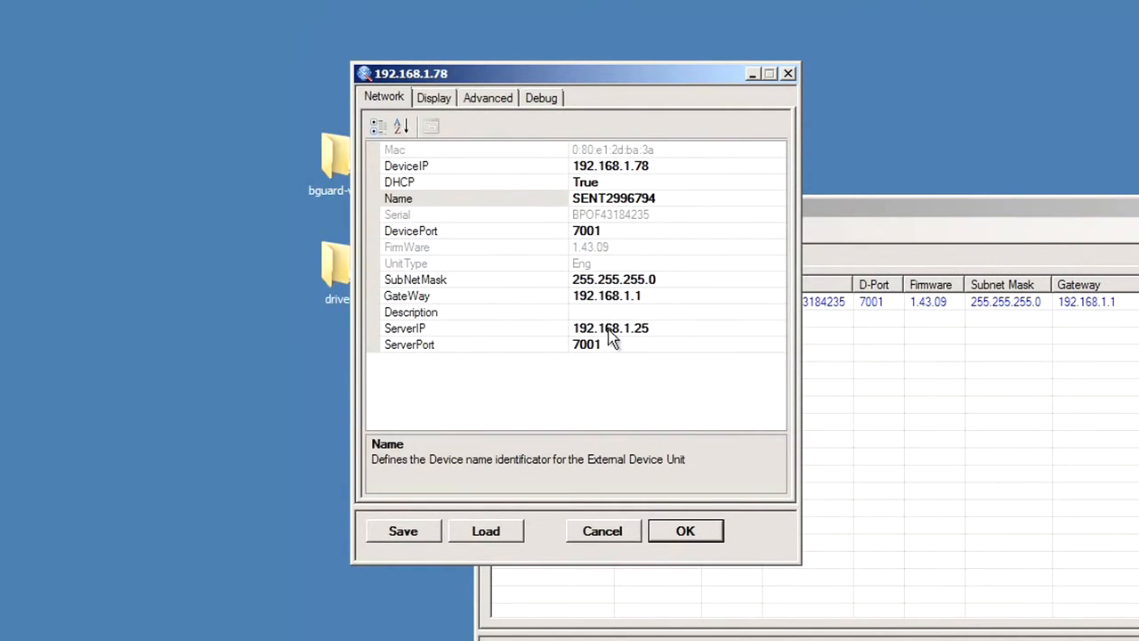
{"action": "left_click", "coordinate": [656, 327]}
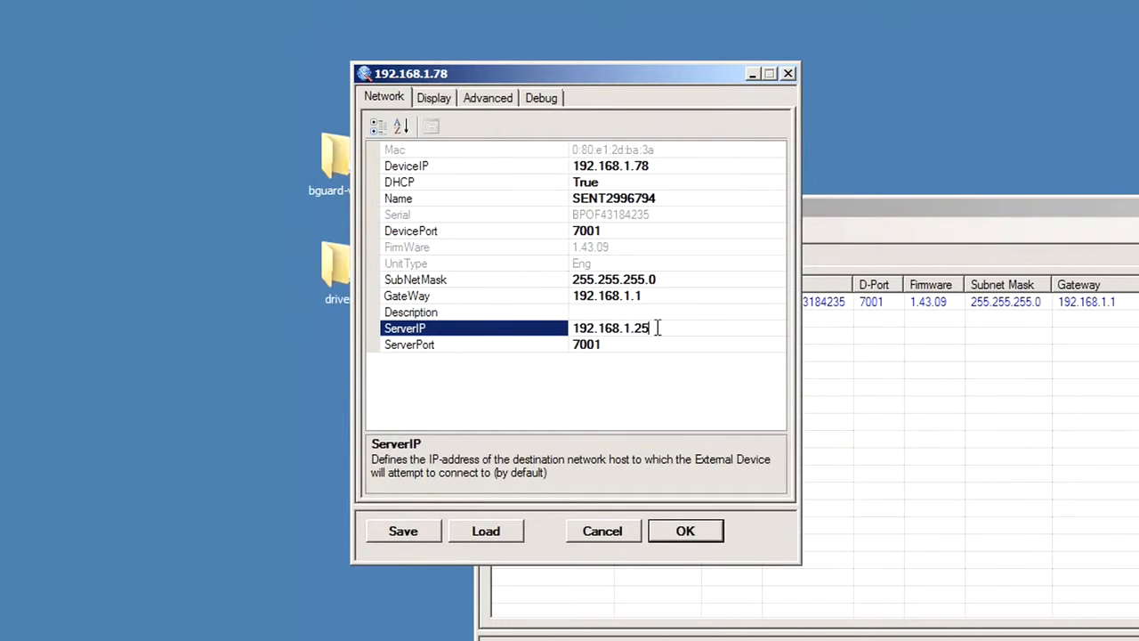
{"action": "key", "text": "BackSpace"}
{"action": "key", "text": "BackSpace"}
{"action": "type", "text": "38"}
{"action": "left_click", "coordinate": [683, 532]}
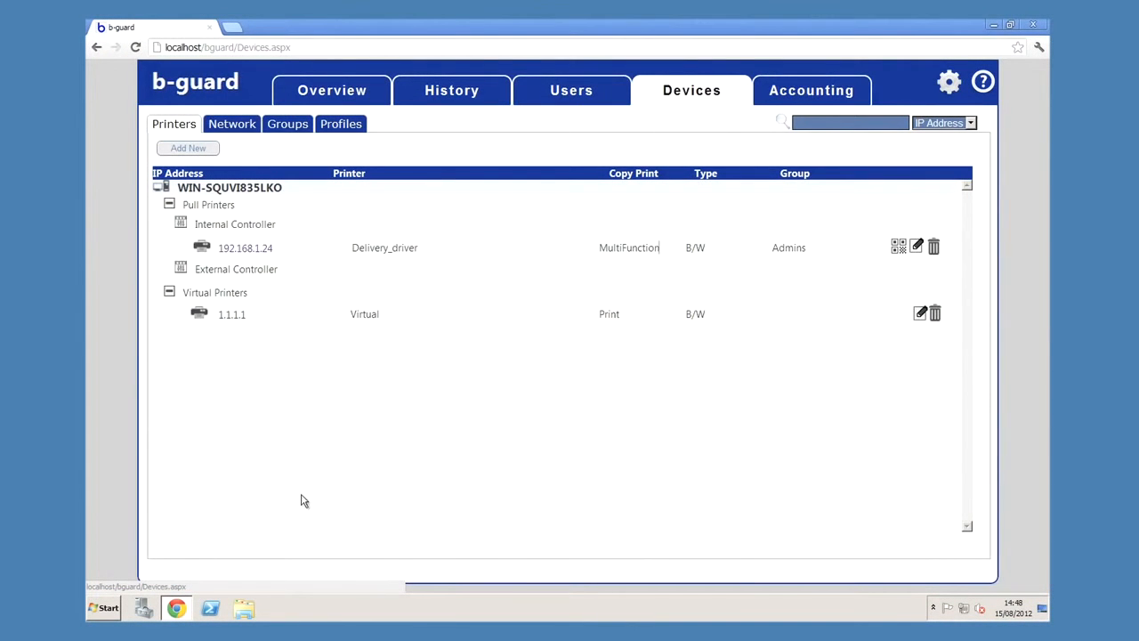
In the b-guard web console, start a new printer device with device type External, printer type B/W and printer Delivery_driver_external.
{"action": "left_click", "coordinate": [682, 97]}
{"action": "left_click", "coordinate": [188, 149]}
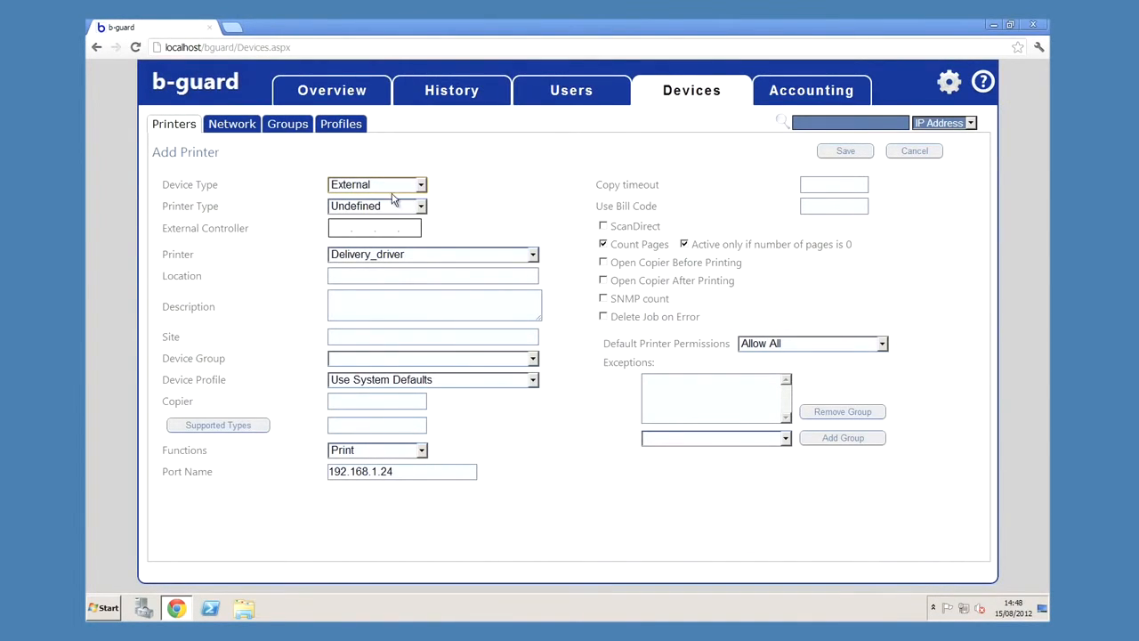
{"action": "left_click", "coordinate": [422, 185]}
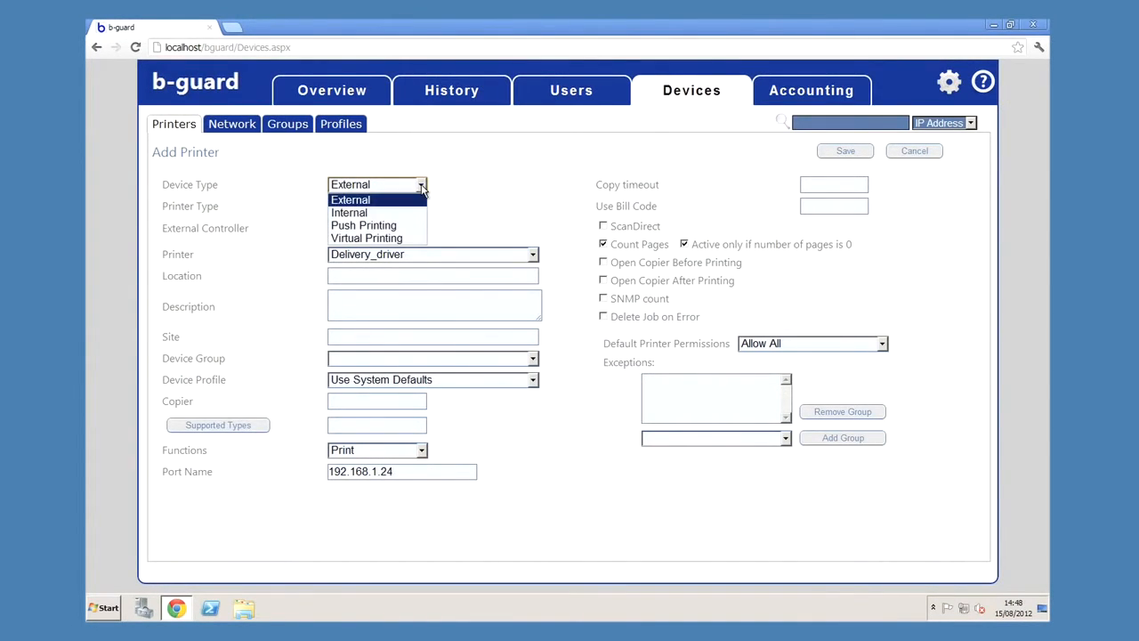
{"action": "left_click", "coordinate": [372, 201]}
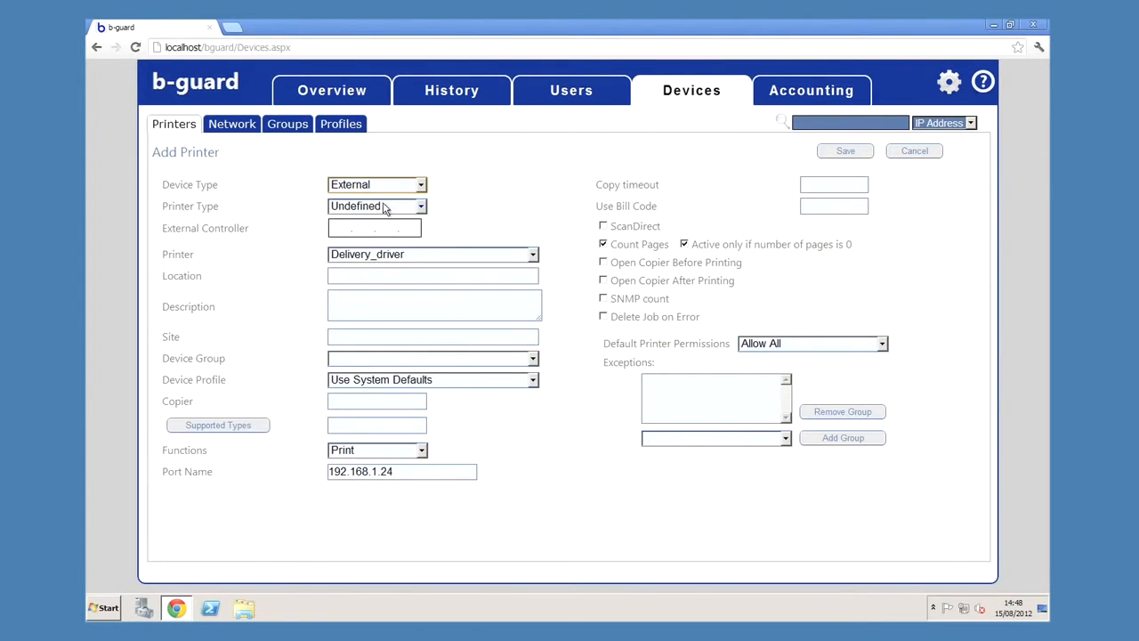
{"action": "left_click", "coordinate": [423, 208]}
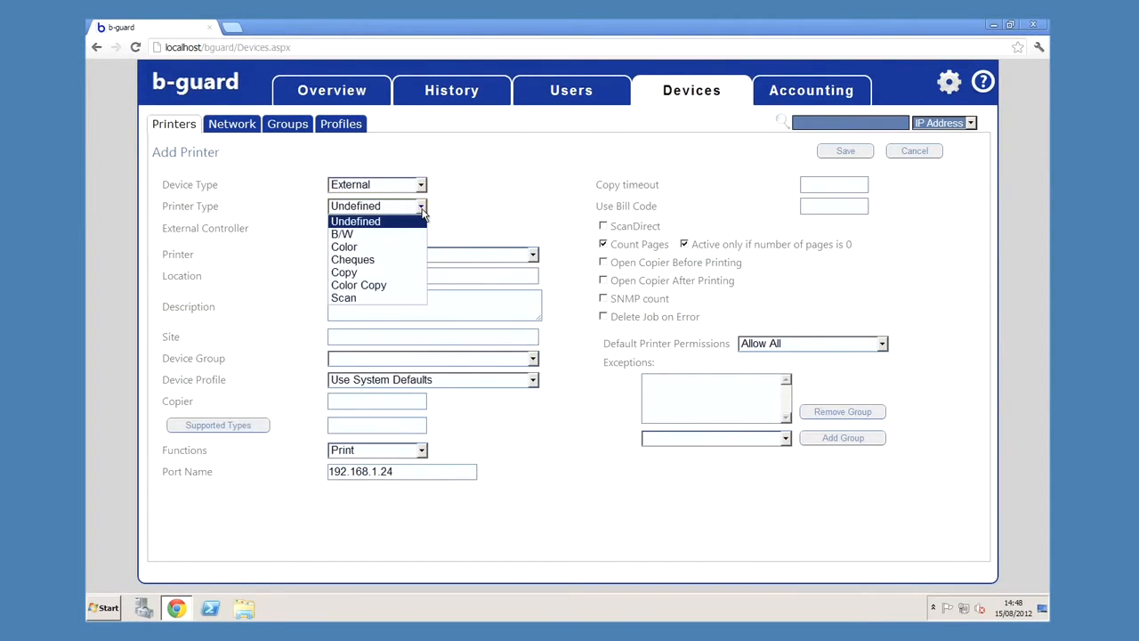
{"action": "left_click", "coordinate": [375, 235]}
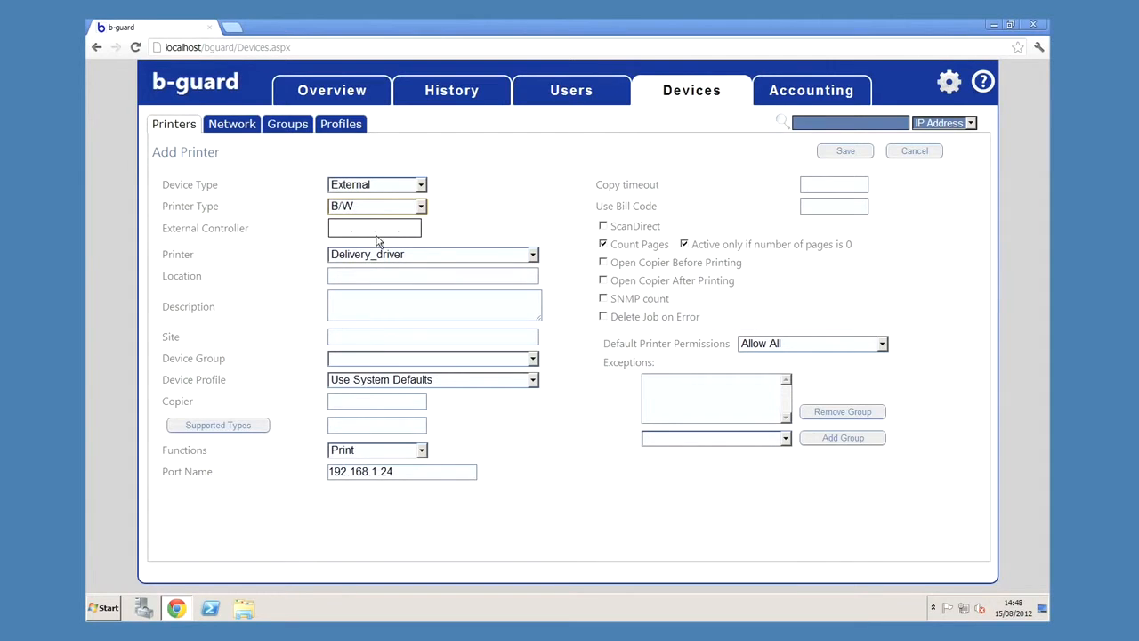
{"action": "left_click", "coordinate": [533, 255]}
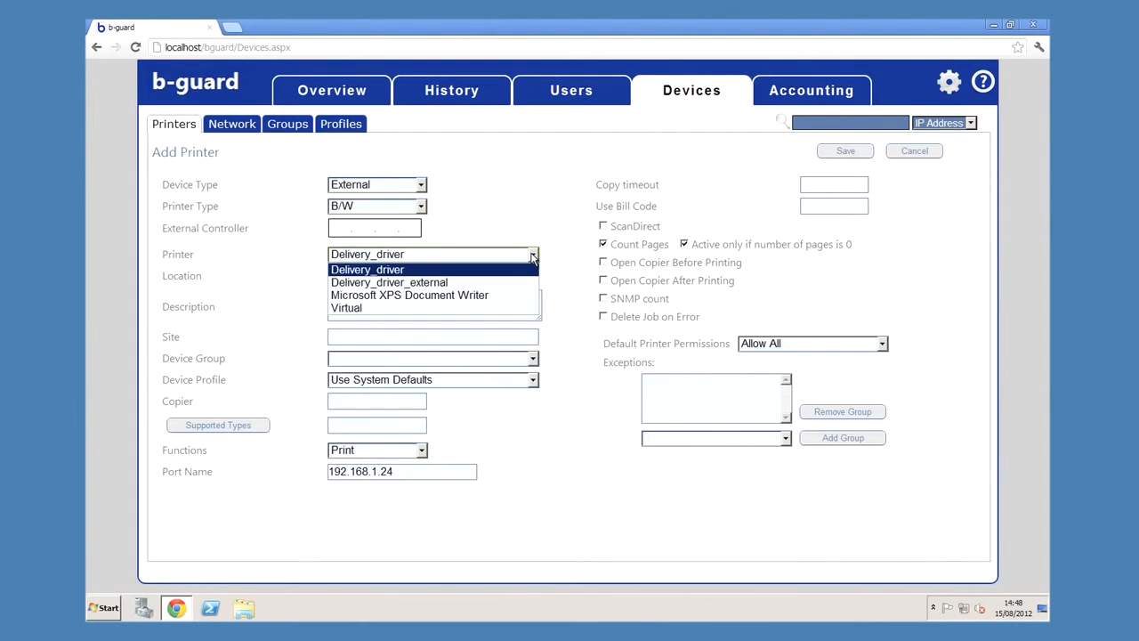
{"action": "left_click", "coordinate": [440, 283]}
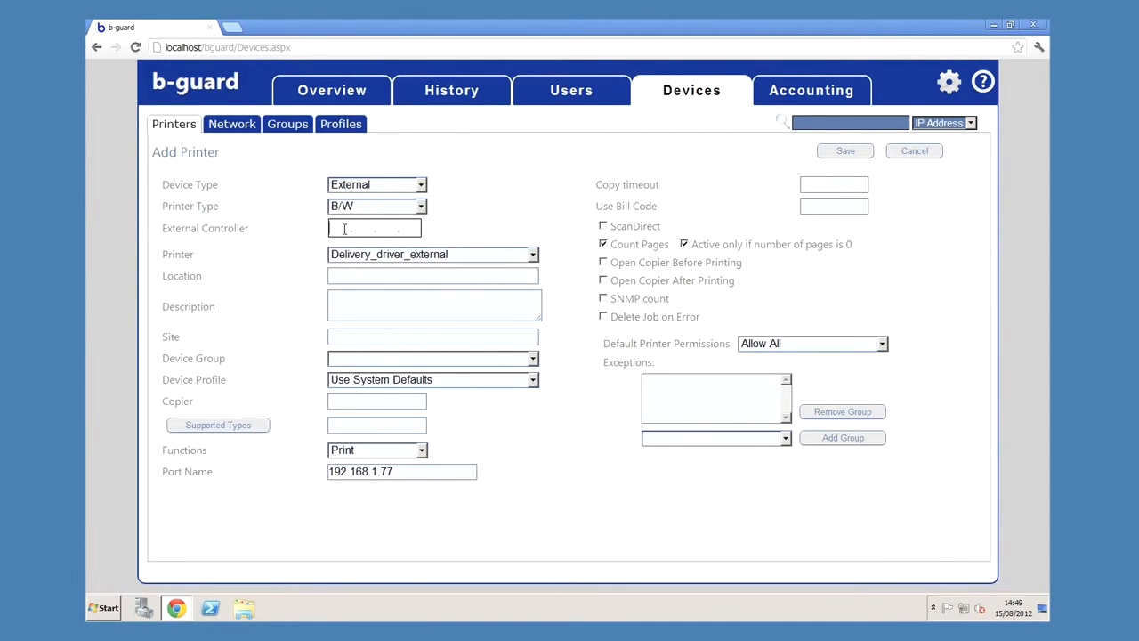
Set the printer's External Controller address to 192.168.1.78 and save the new device.
{"action": "type", "text": "192 .168 .1 .78"}
{"action": "left_click", "coordinate": [843, 153]}
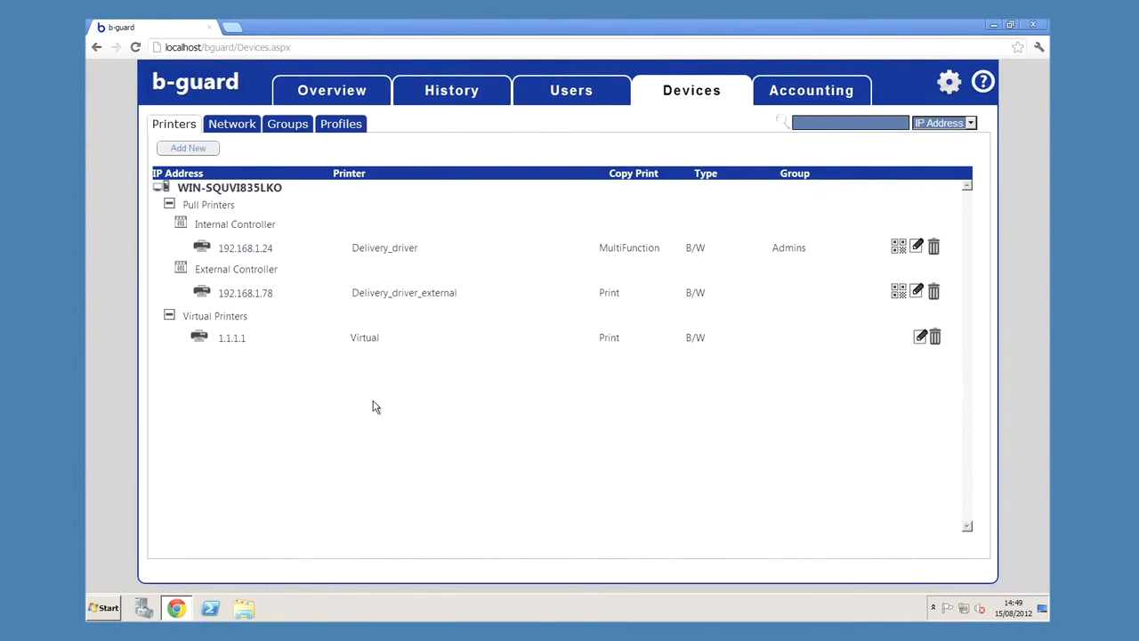
Open Notepad and write "print job external controller" in a blank document.
{"action": "left_click", "coordinate": [110, 609]}
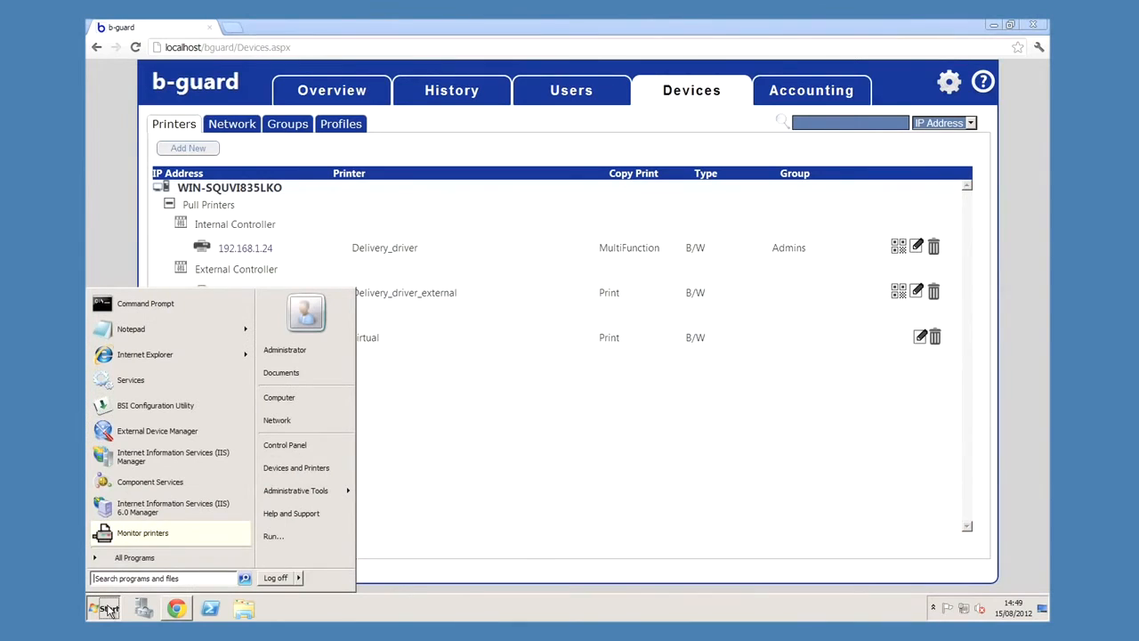
{"action": "left_click", "coordinate": [144, 337]}
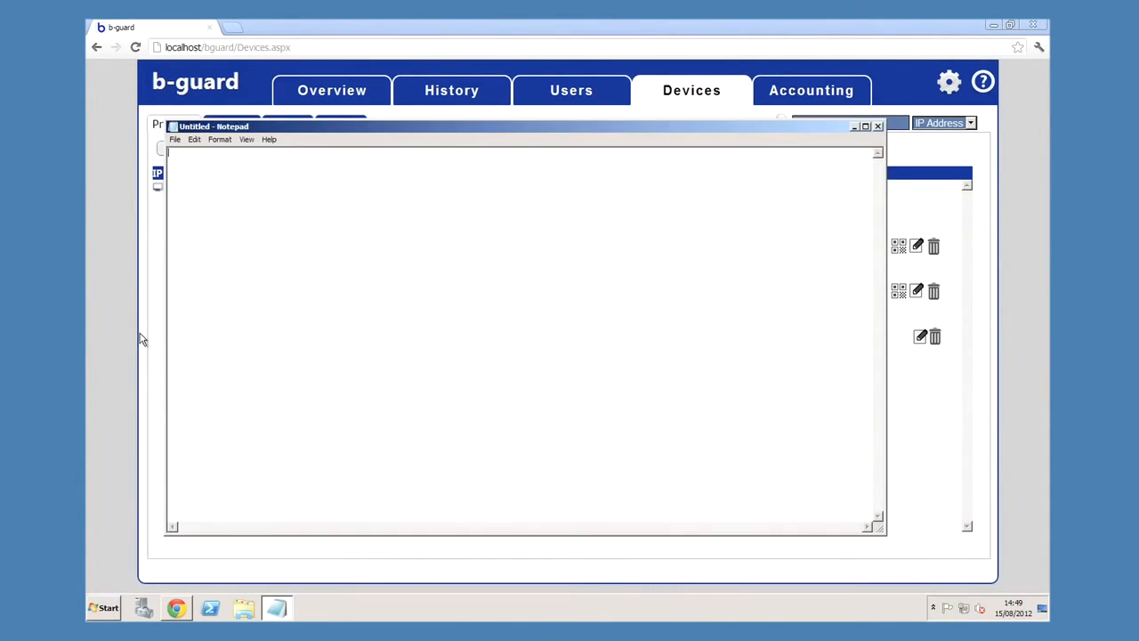
{"action": "type", "text": "print job external controller"}
Print one copy of the Notepad document to the Virtual printer.
{"action": "left_click", "coordinate": [176, 140]}
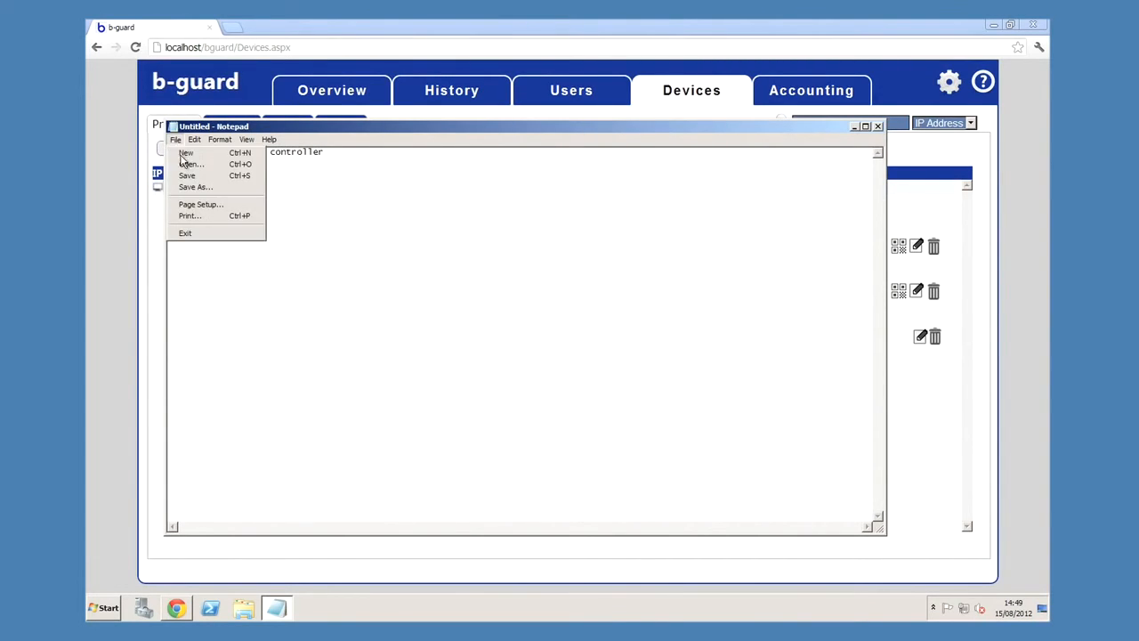
{"action": "left_click", "coordinate": [202, 216]}
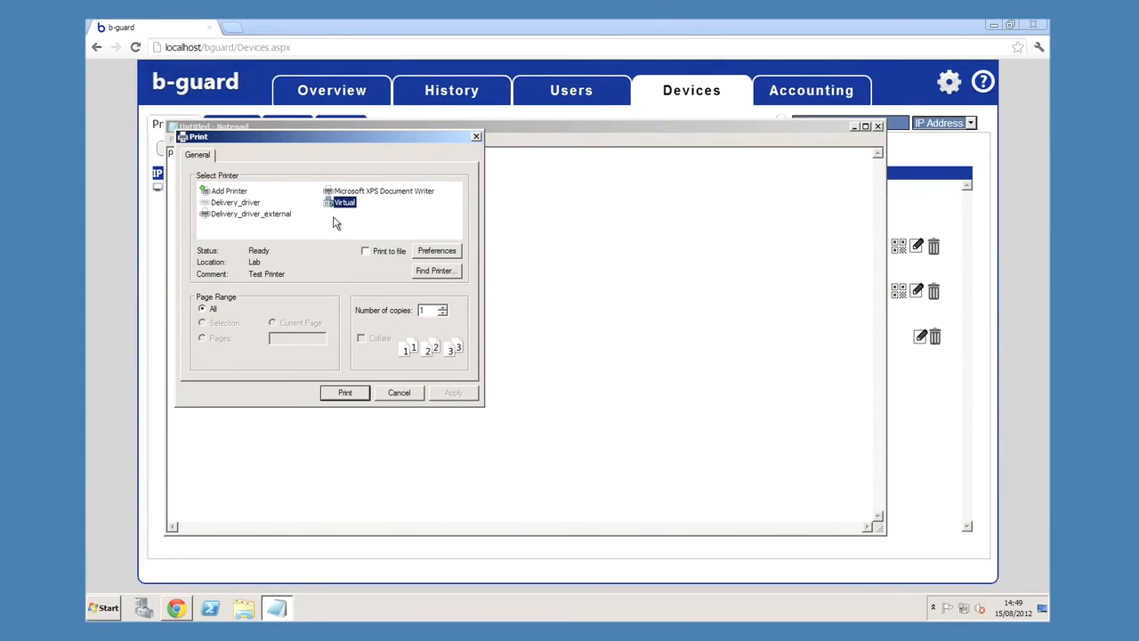
{"action": "left_click", "coordinate": [344, 393]}
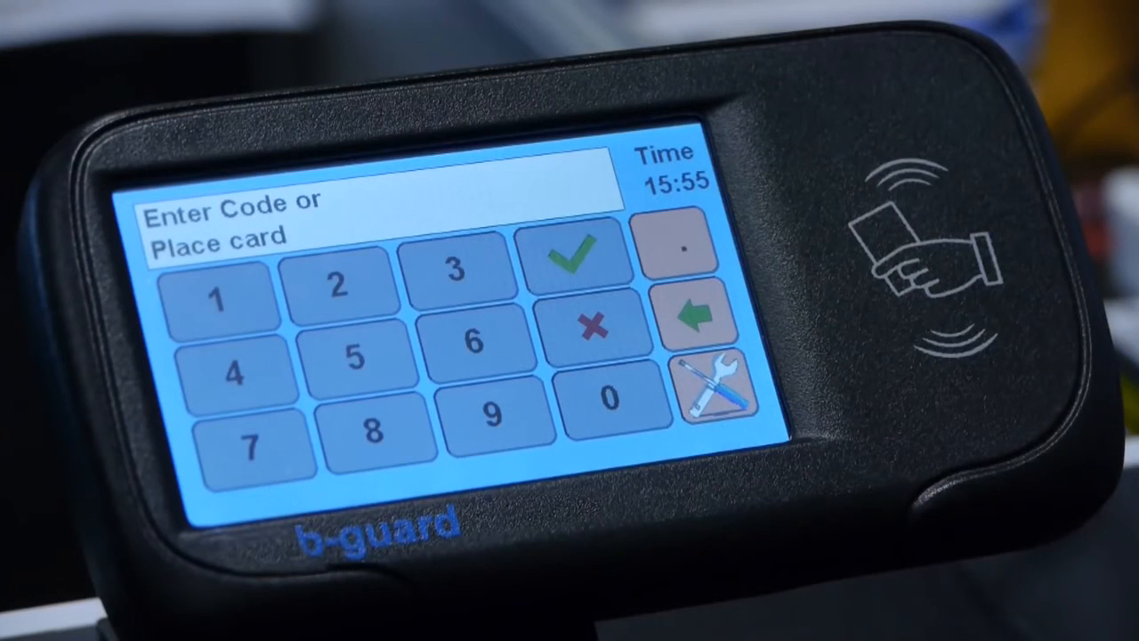